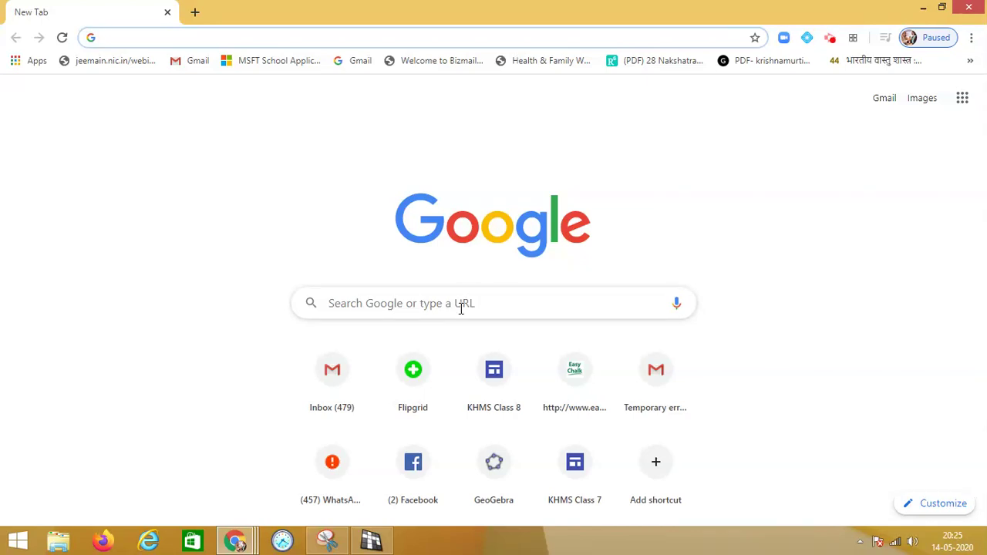
Step: Search Google for 'eclipse crossword download' and open the EclipseCrossword site result
type("ec")
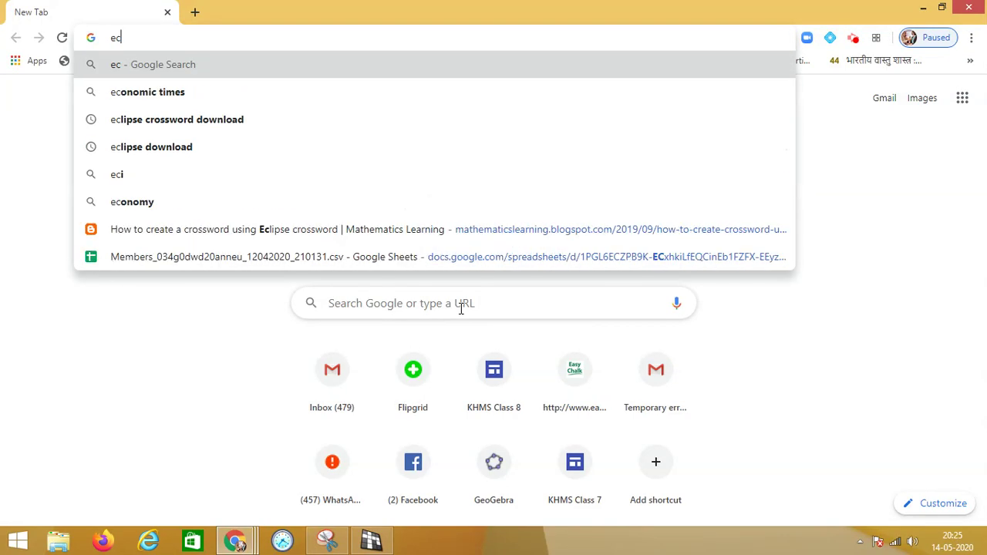
left_click(190, 123)
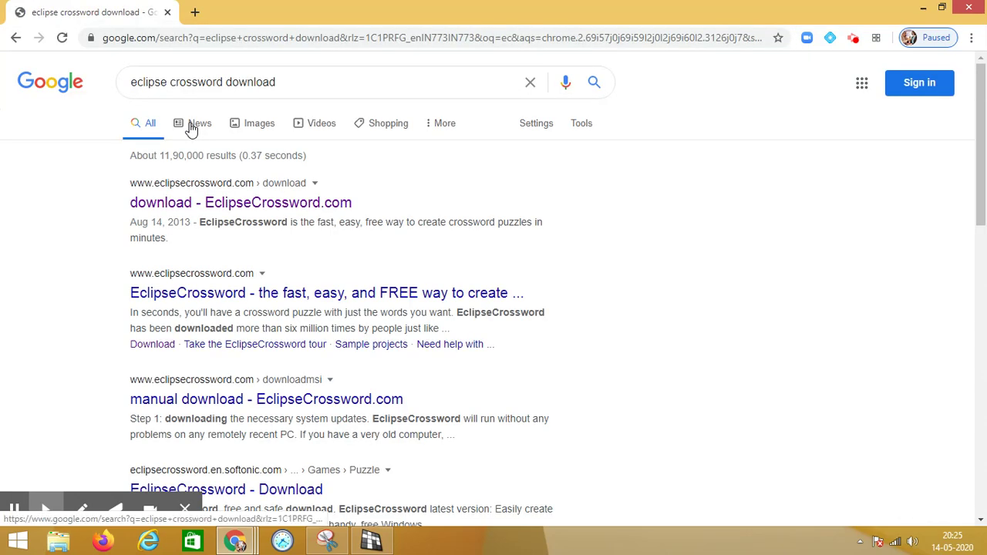
left_click(318, 298)
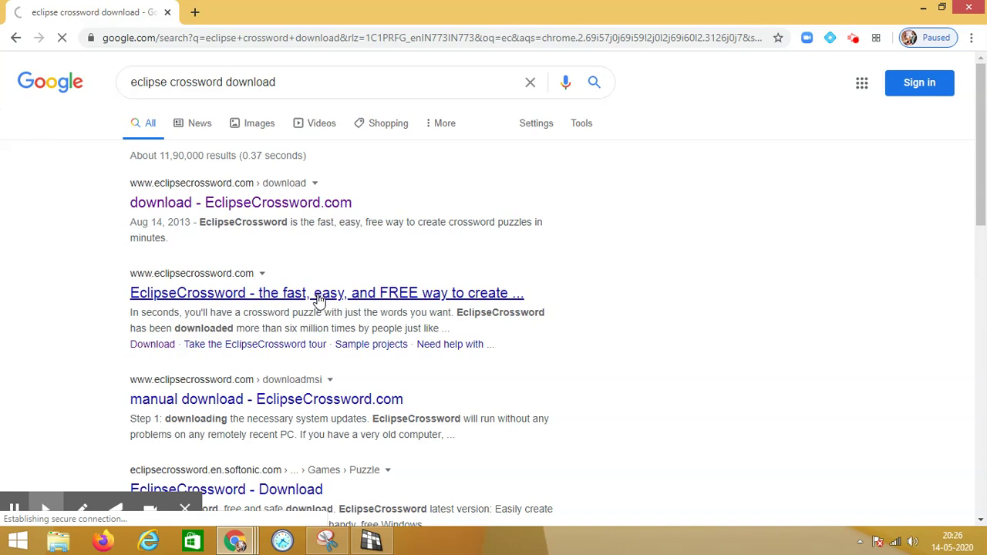
left_click(447, 299)
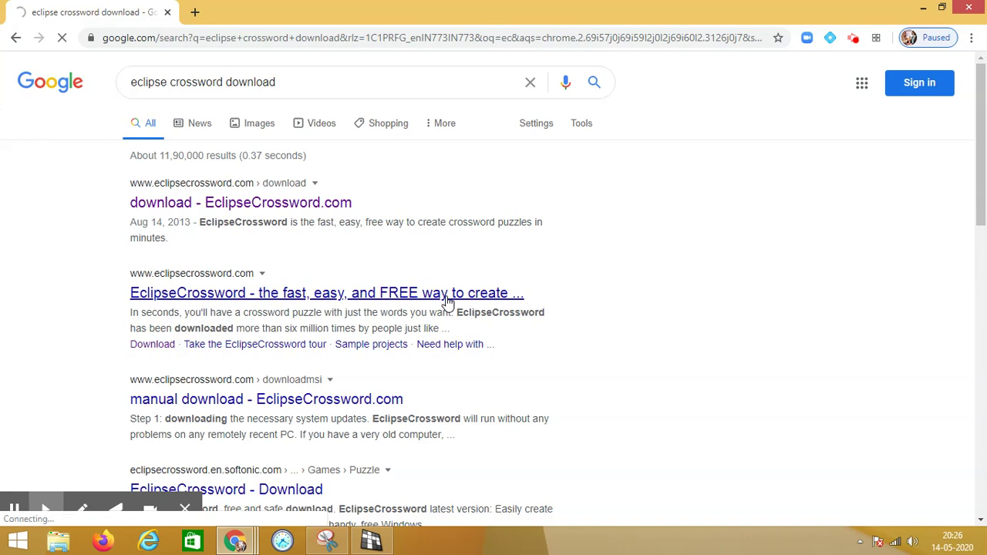
Step: Open the EclipseCrossword.com download page and bring the crossword wizard to the front
left_click(258, 204)
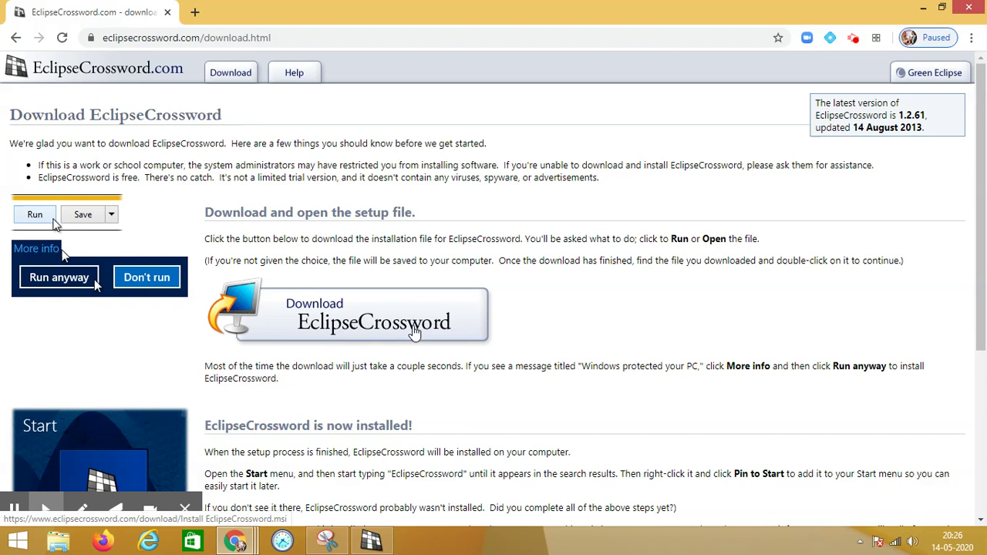
left_click(378, 542)
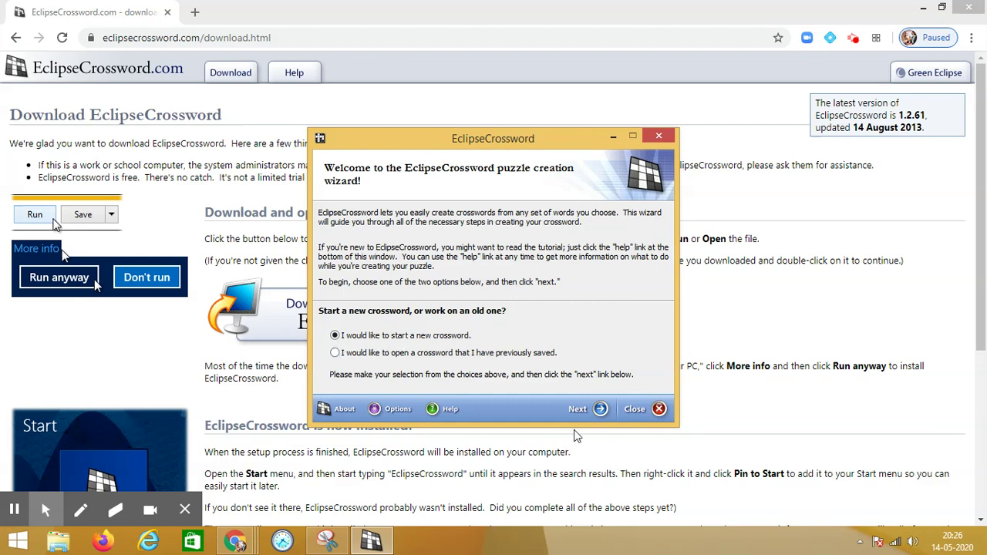
Step: Start a new crossword with a word list created from scratch
left_click(599, 410)
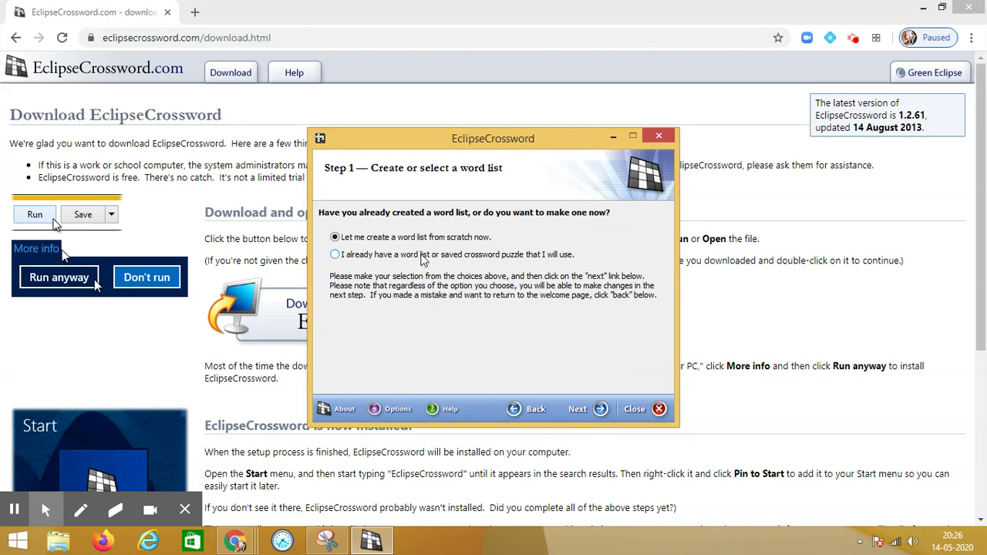
left_click(600, 410)
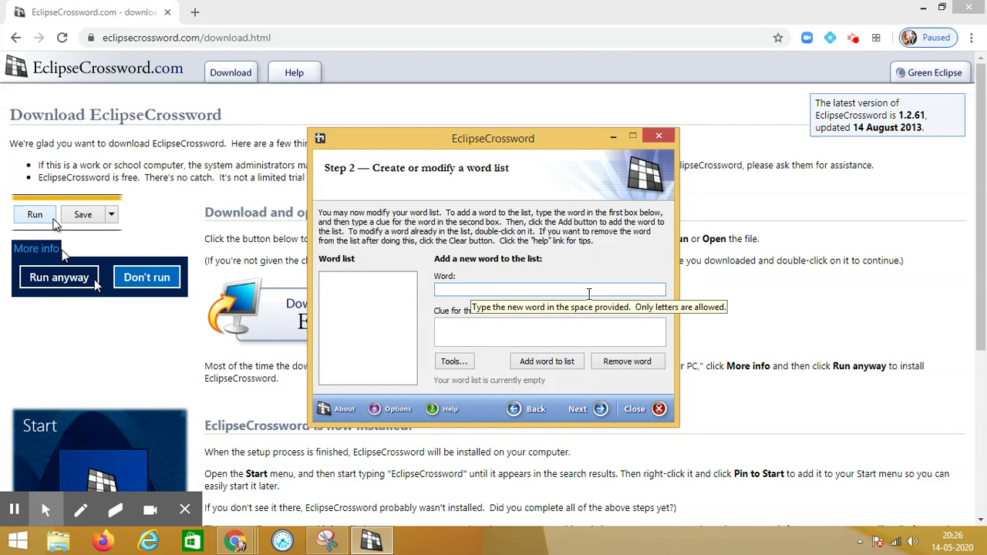
Step: Add DIAMETER, ARC and TANGENT to the word list, each with its circle-definition clue
type("diameter")
left_click(533, 336)
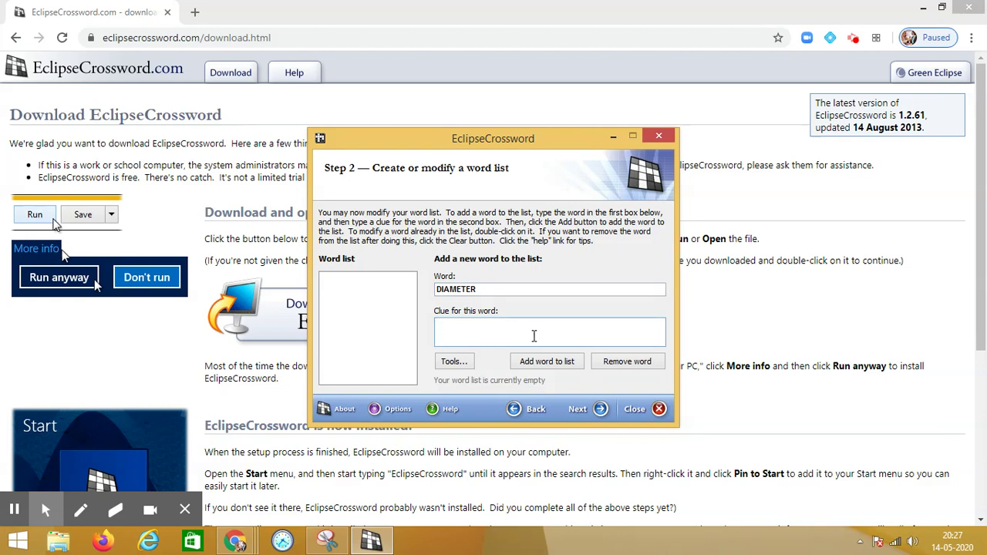
type("twice")
type("radio")
type("us")
left_click(565, 367)
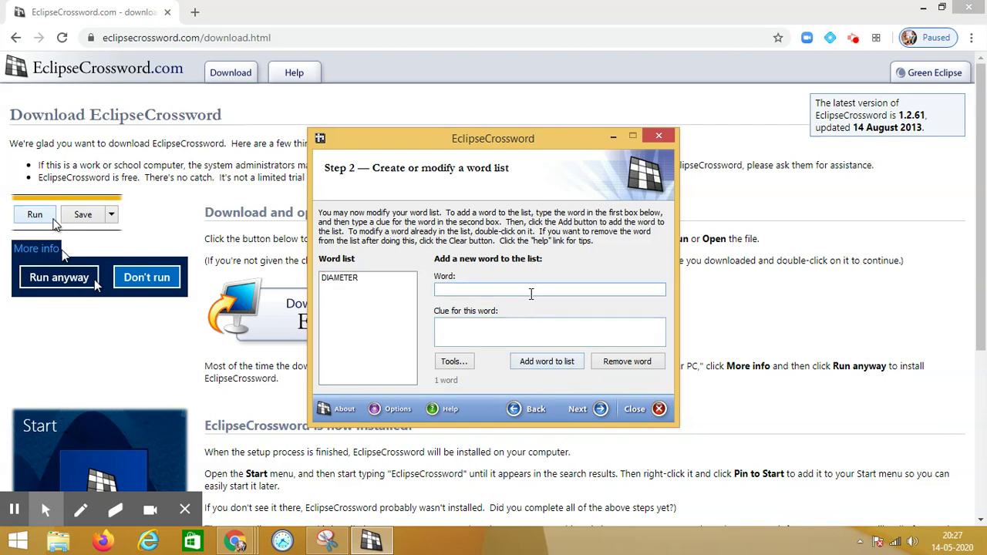
type("arc")
left_click(520, 336)
type("cont")
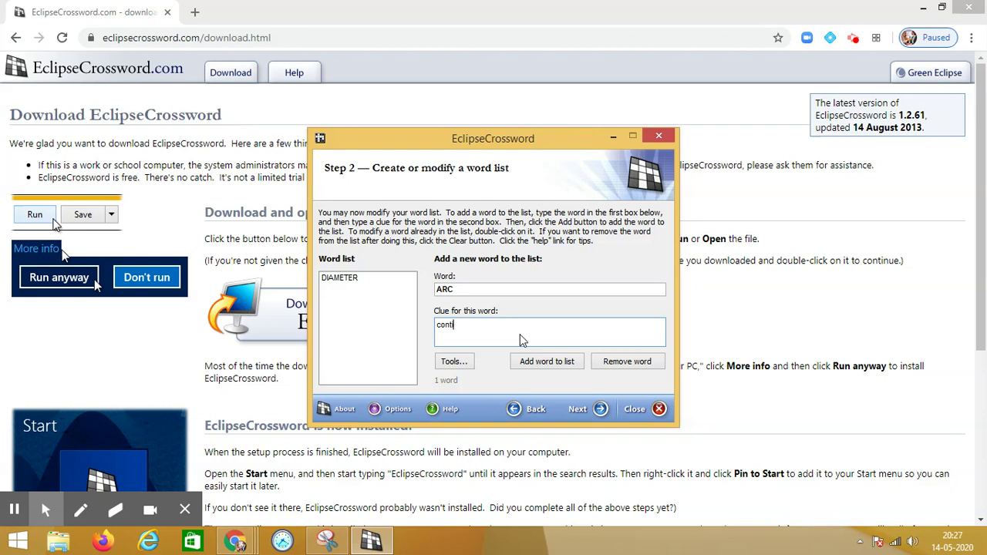
type("inuous part of a ")
type("circle")
left_click(573, 364)
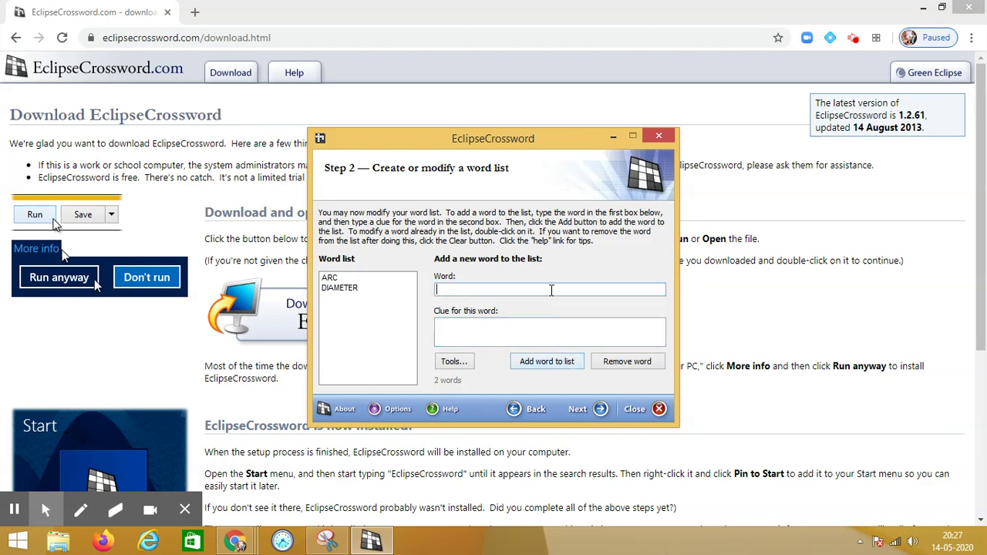
type("tangent")
left_click(523, 333)
type("line which ")
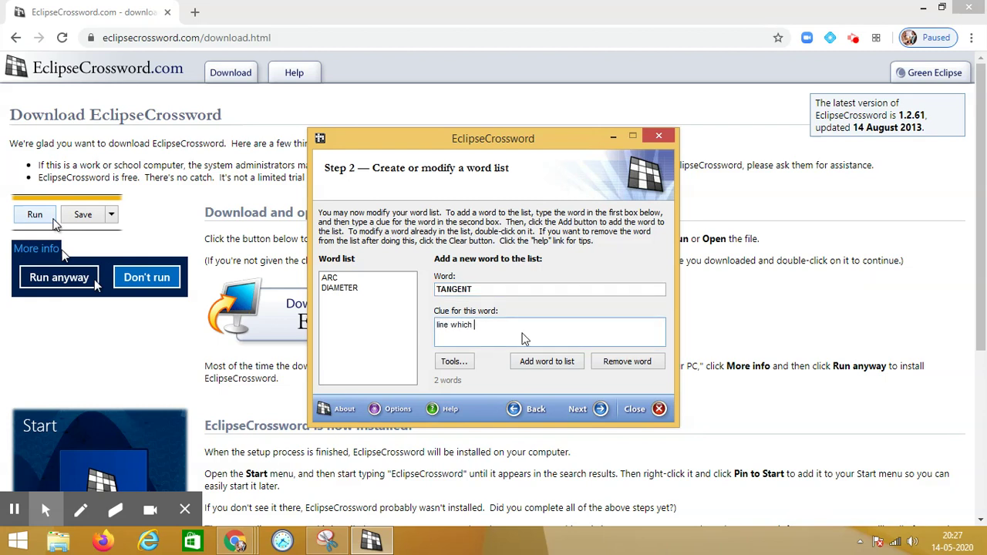
type("touc")
type("hes the circle at o")
type("ne ")
type("point")
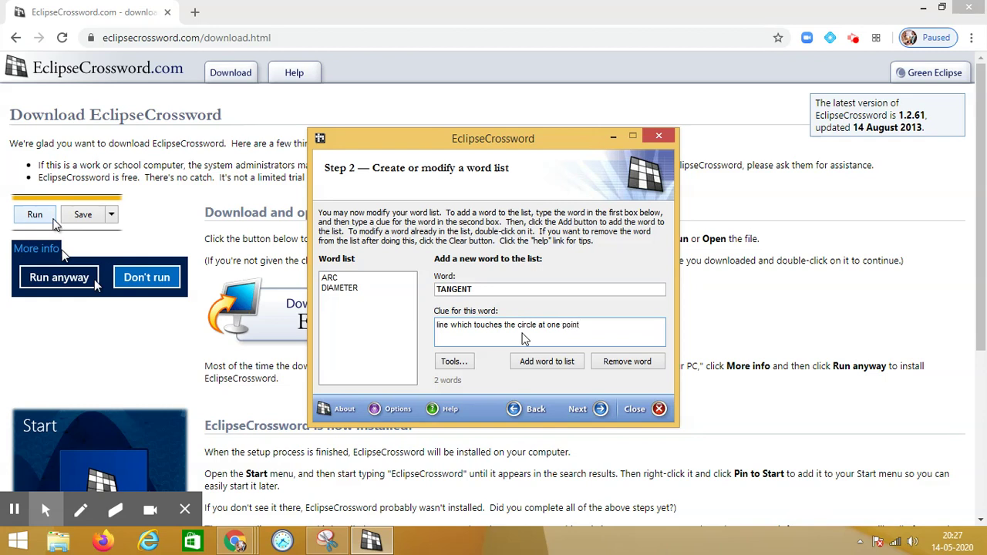
left_click(531, 359)
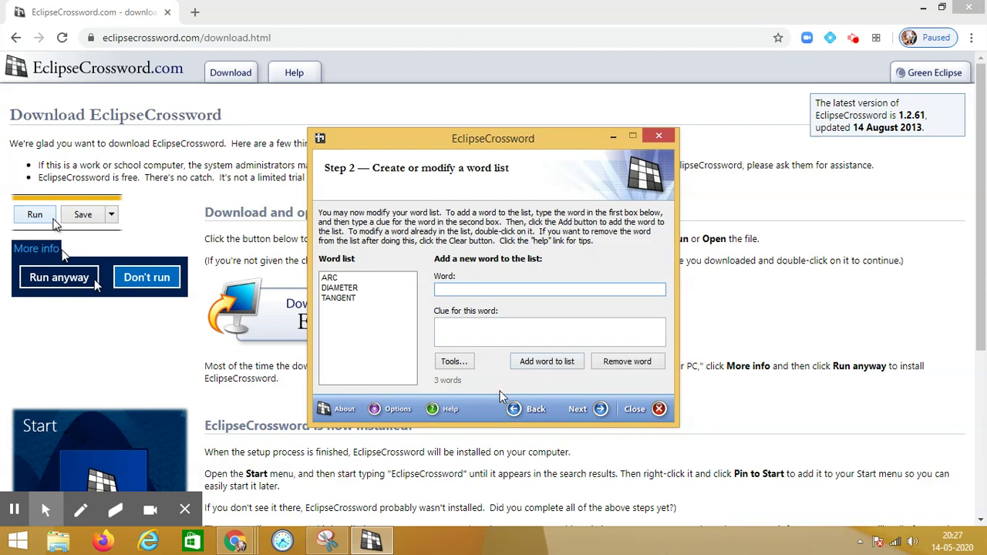
Step: Agree to save the word list and create a 'Crossword circle' folder on the Desktop
left_click(594, 409)
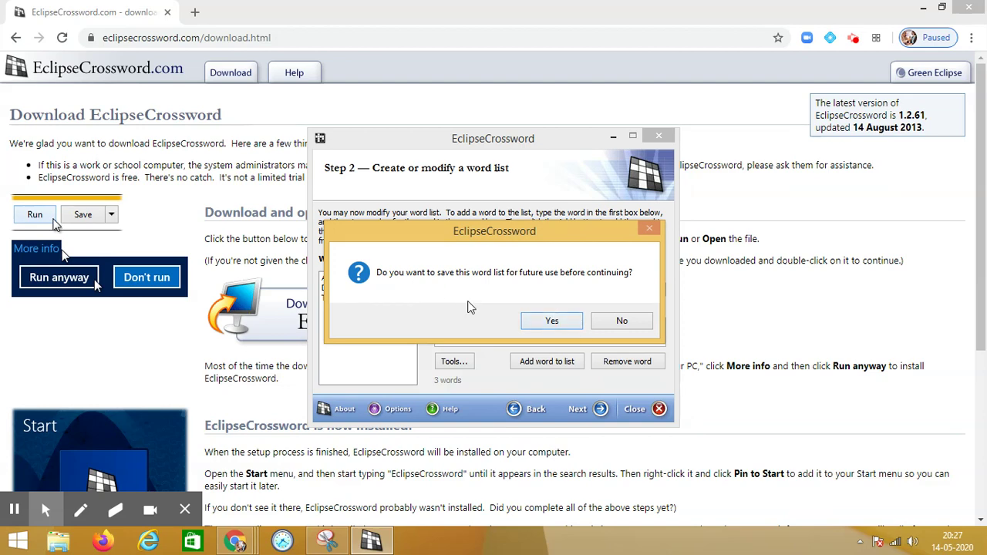
left_click(550, 323)
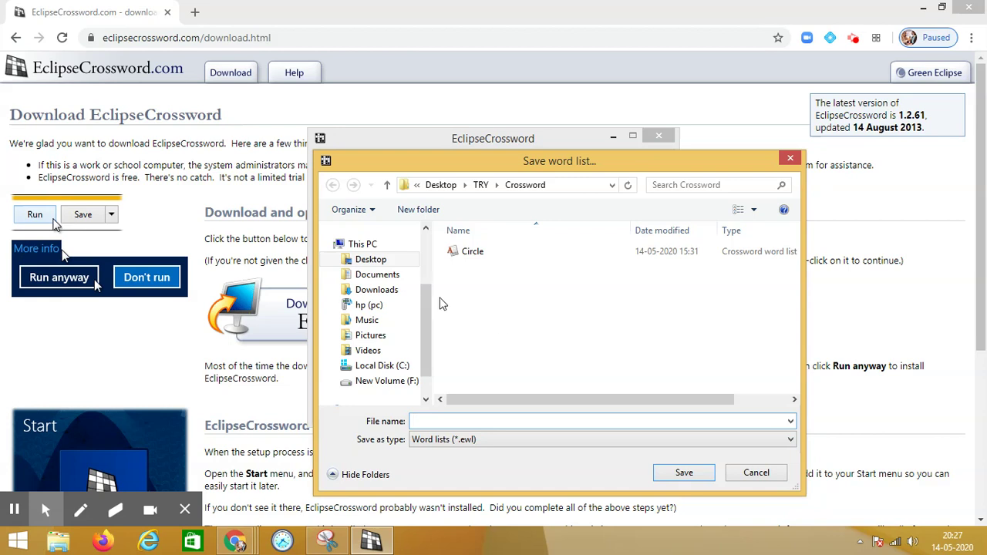
mouse_move(373, 259)
left_click(378, 274)
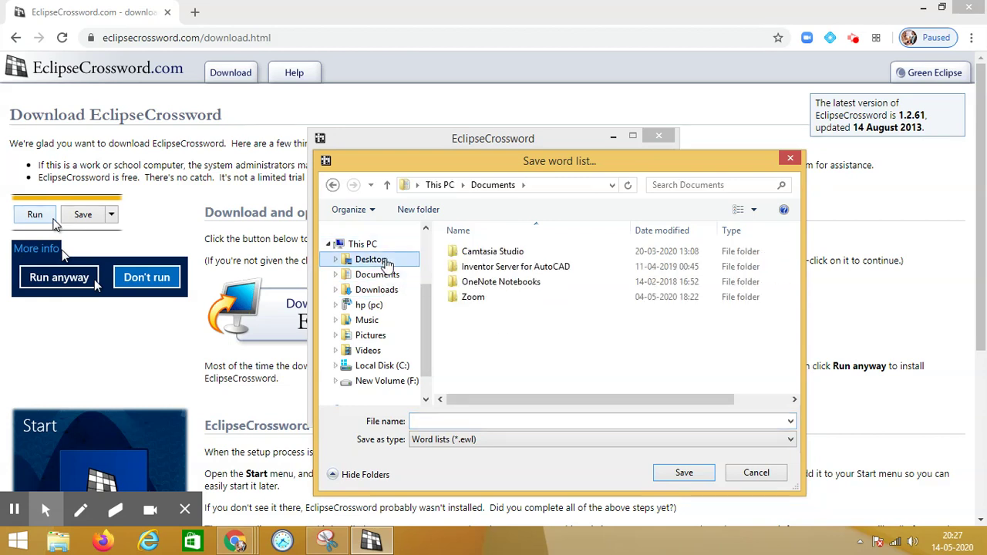
left_click(386, 262)
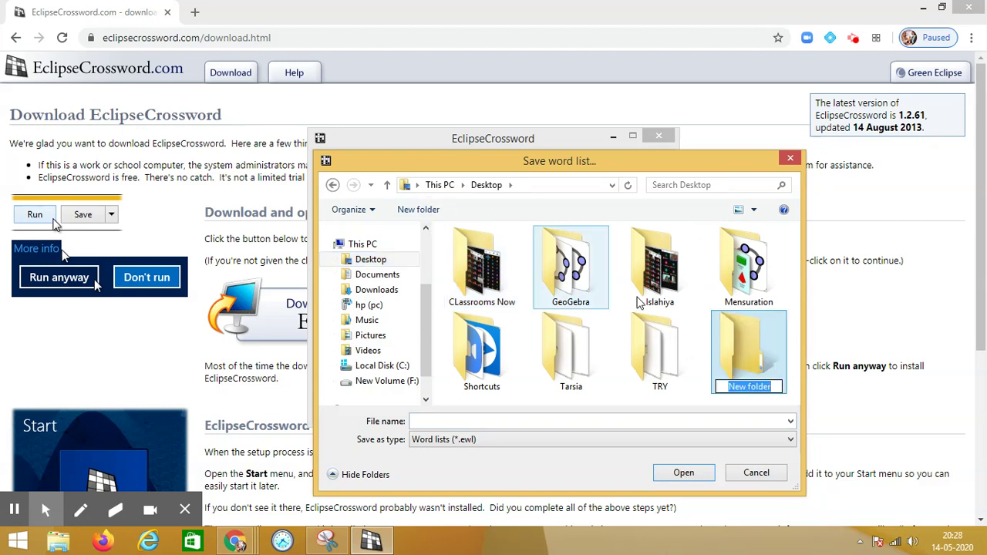
type("Crossword circle")
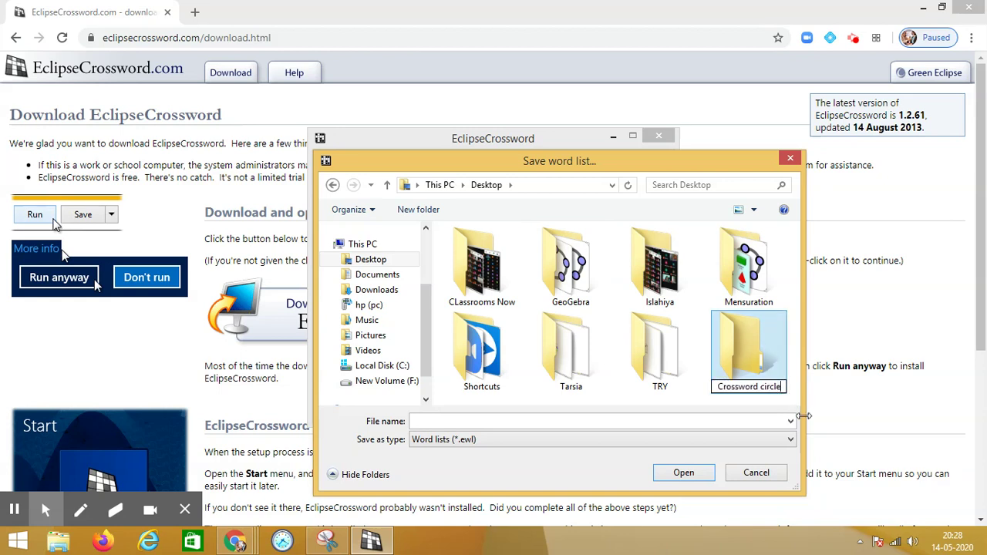
left_click(788, 404)
Step: Save the word list as 'circle' inside the Crossword circle folder
double_click(759, 349)
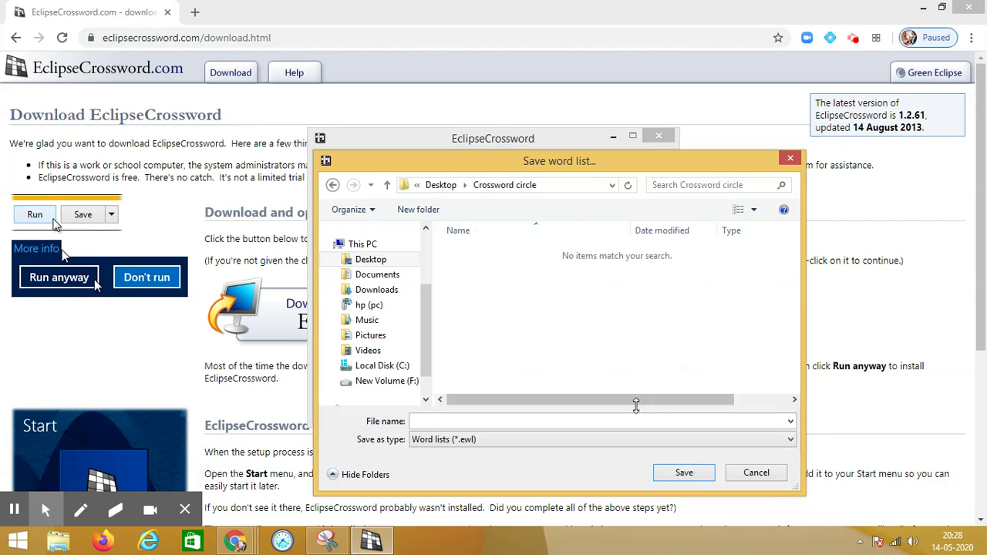
left_click(597, 422)
type("circle")
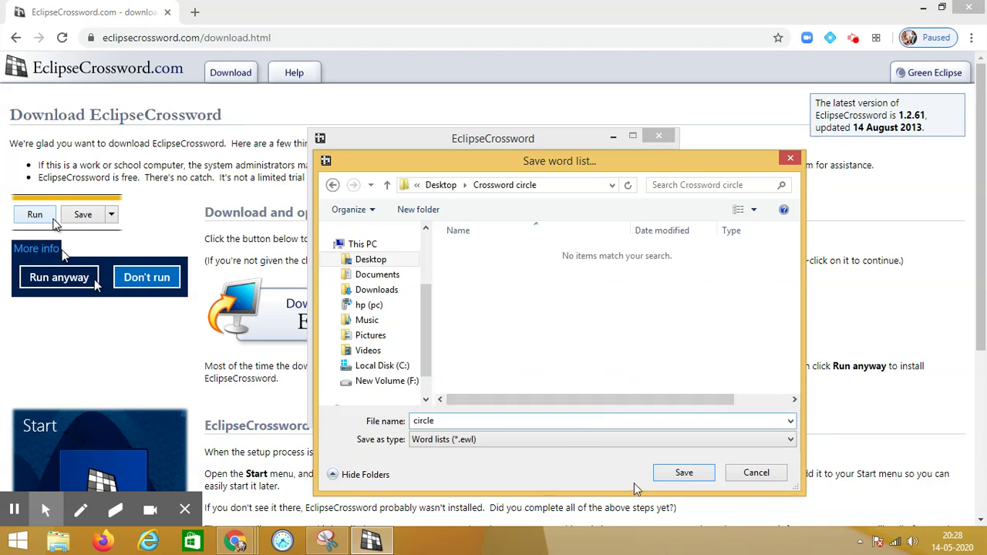
left_click(693, 476)
type("cir")
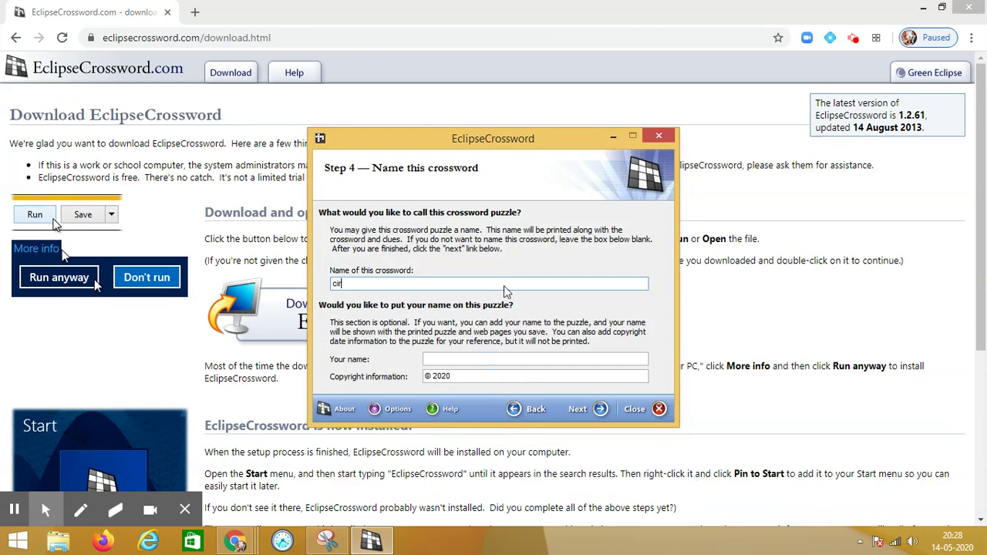
Step: Title the puzzle 'circle', keep the 10 x 10 size, and accept the generated grid
type("cle")
left_click(498, 360)
type("rk")
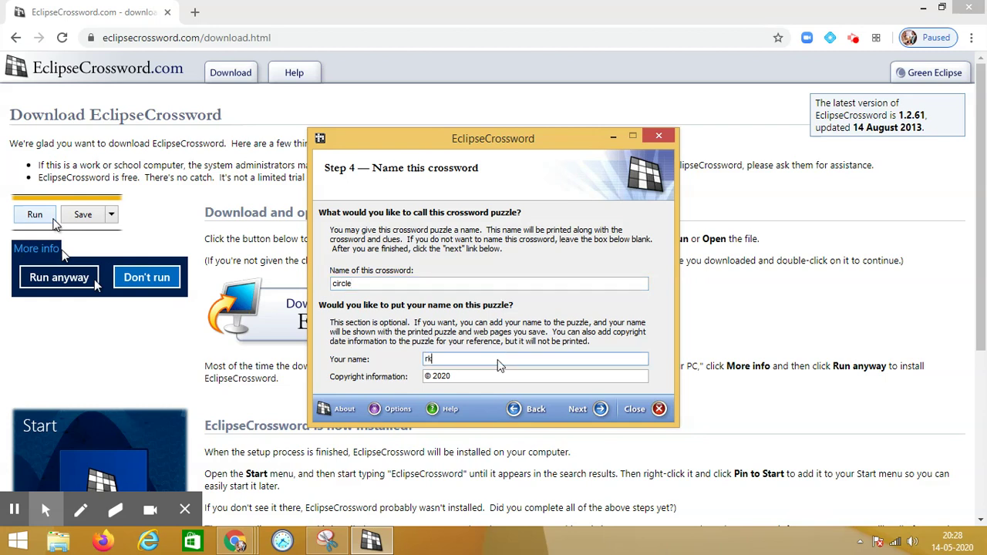
left_click(588, 411)
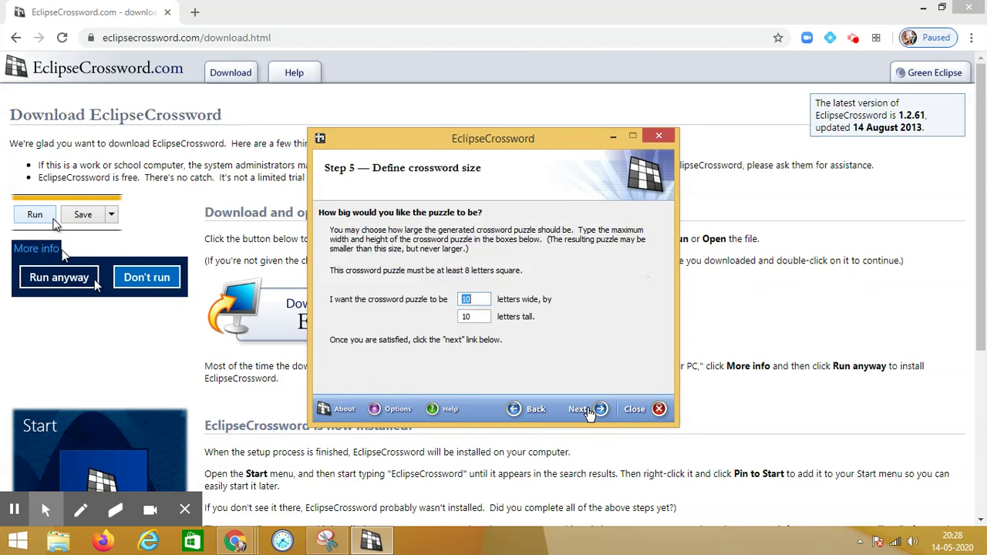
left_click(594, 412)
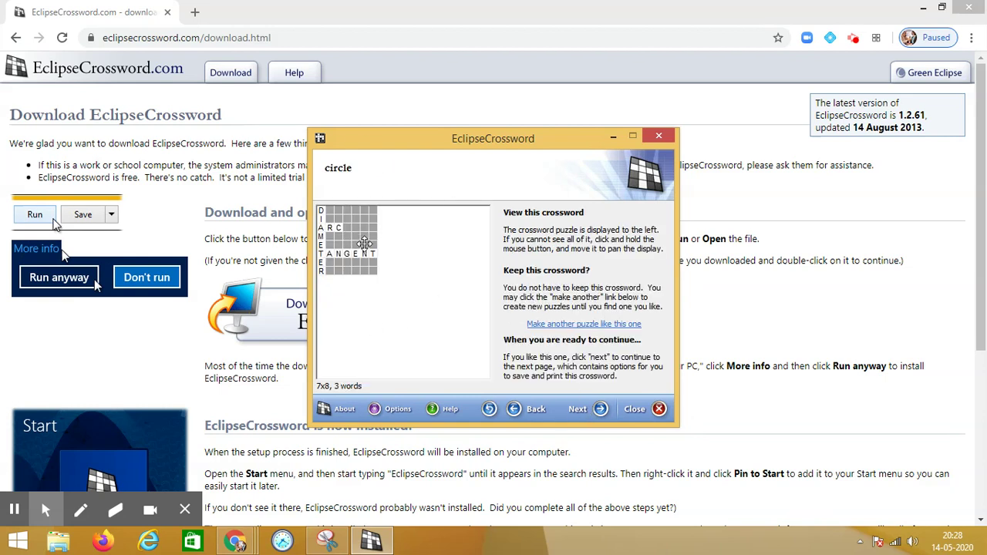
left_click(591, 411)
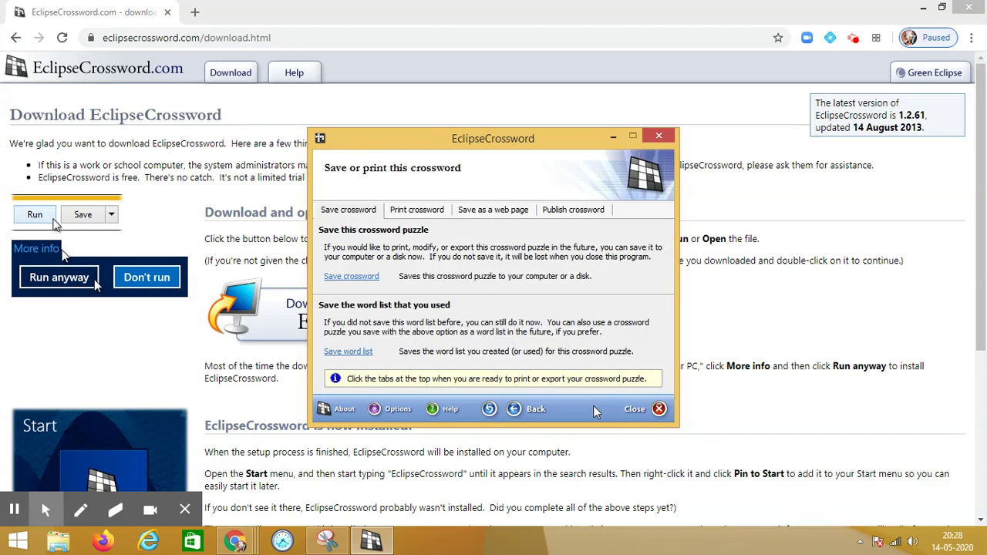
Step: Save the puzzle as an interactive JavaScript web page named 'circle'
left_click(497, 216)
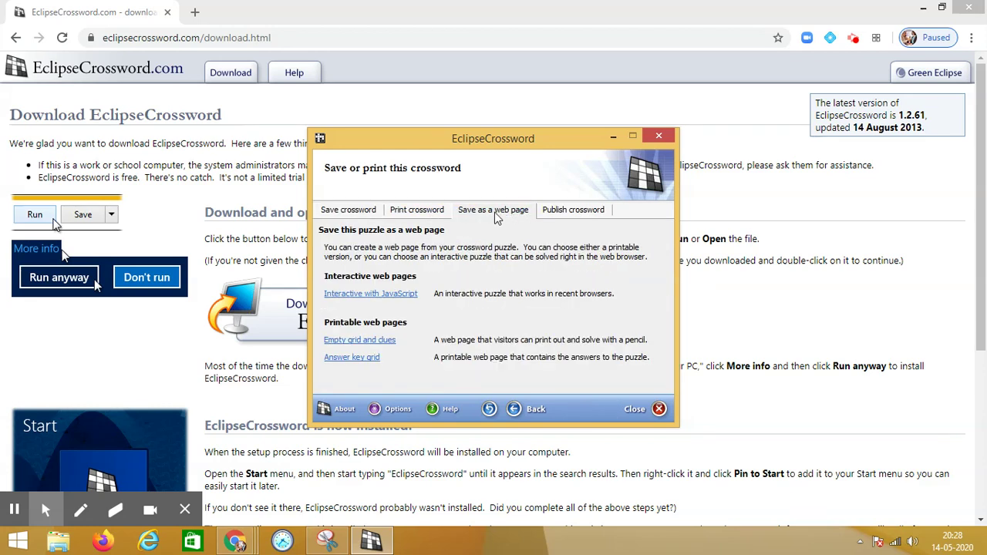
left_click(377, 295)
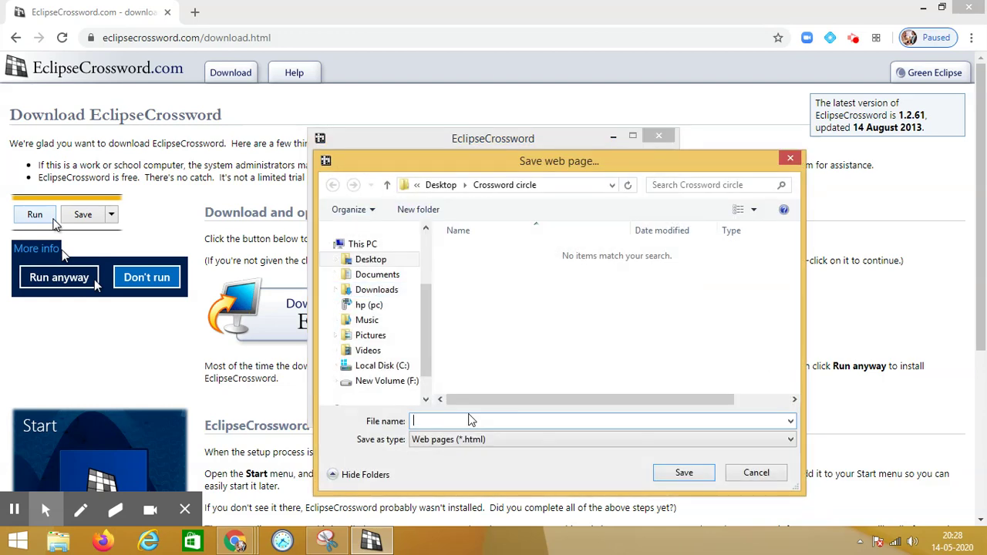
type("c")
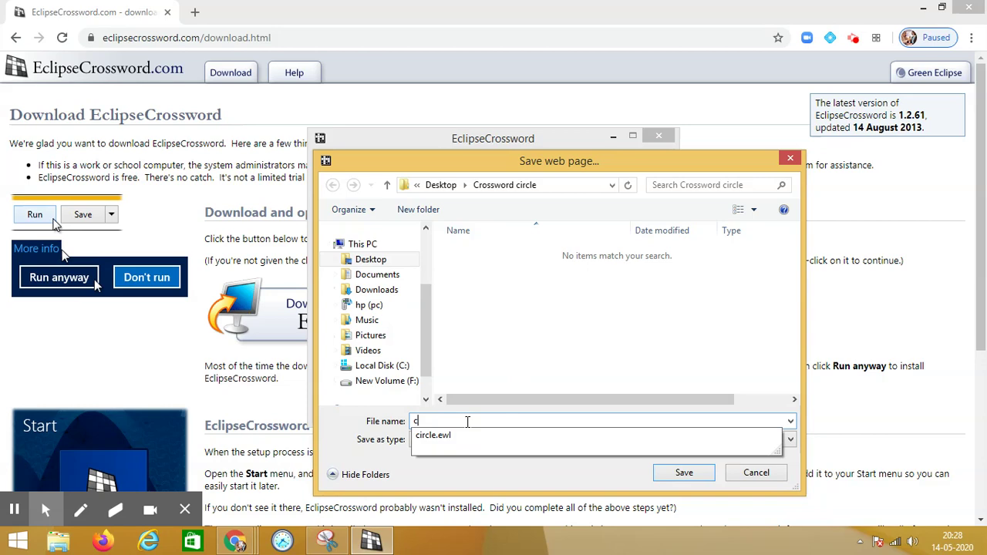
type("ircle")
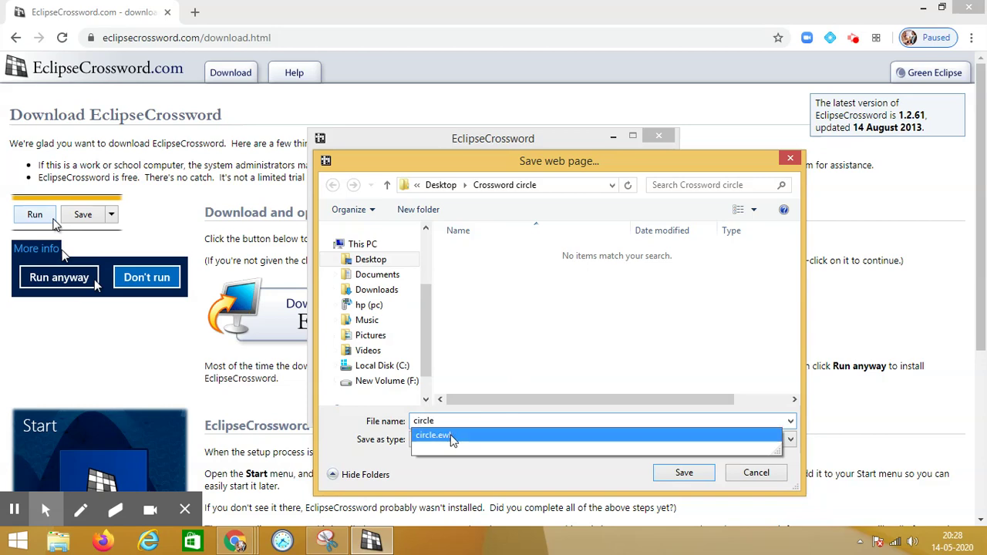
left_click(683, 473)
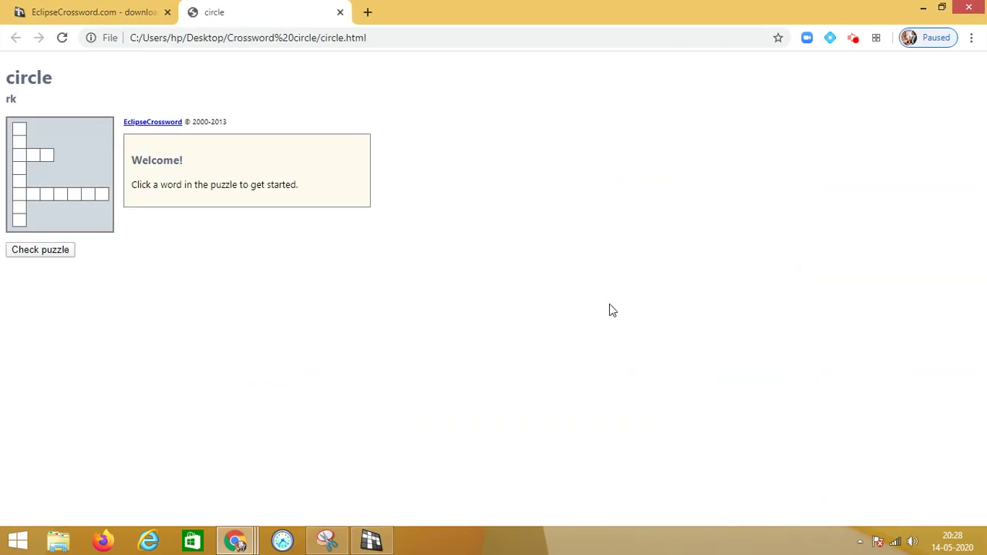
Step: Select the seven-letter across answer in the Chrome puzzle to enter TANGENT
left_click(21, 197)
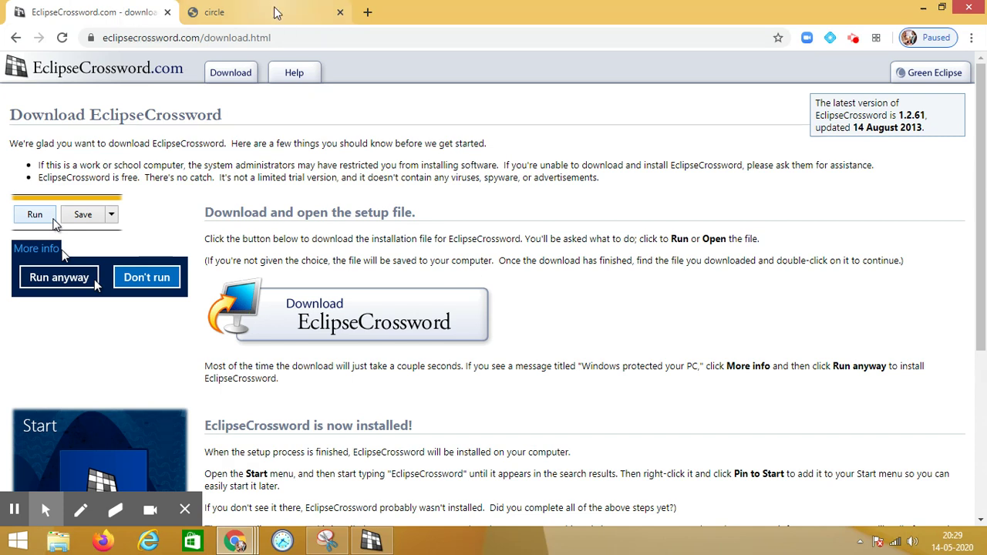
Step: Export the crossword clues as a rich text (RTF) file named 'circle'
left_click(273, 9)
left_click(370, 542)
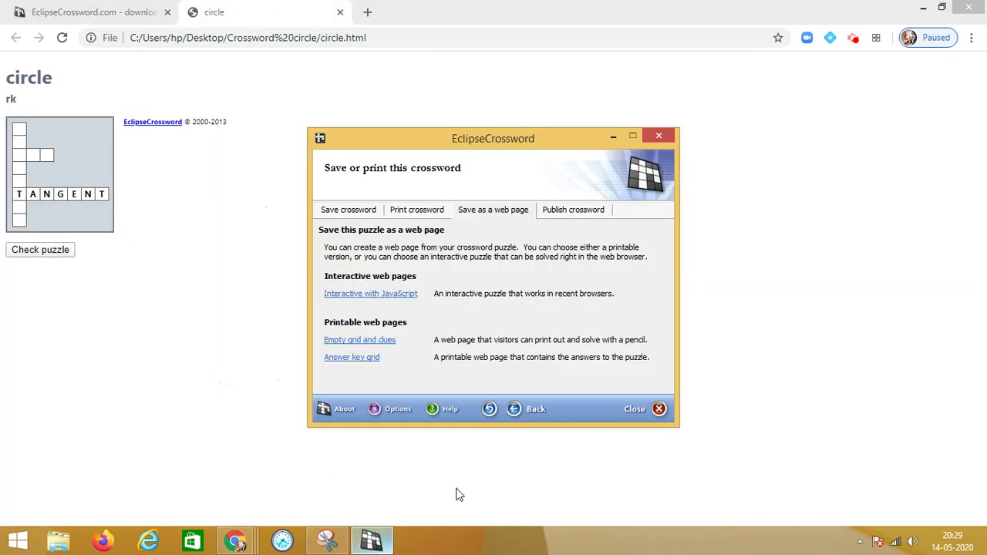
left_click(575, 209)
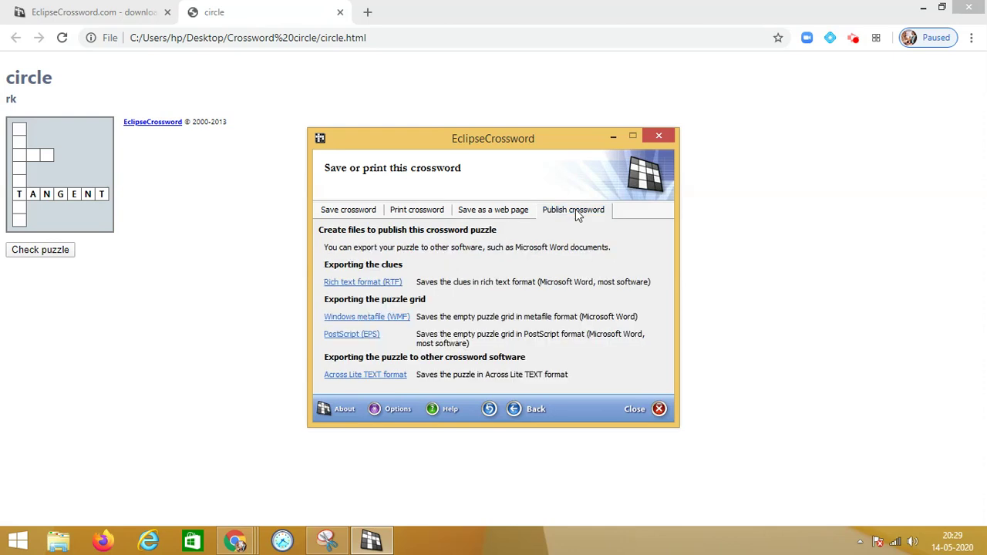
left_click(359, 284)
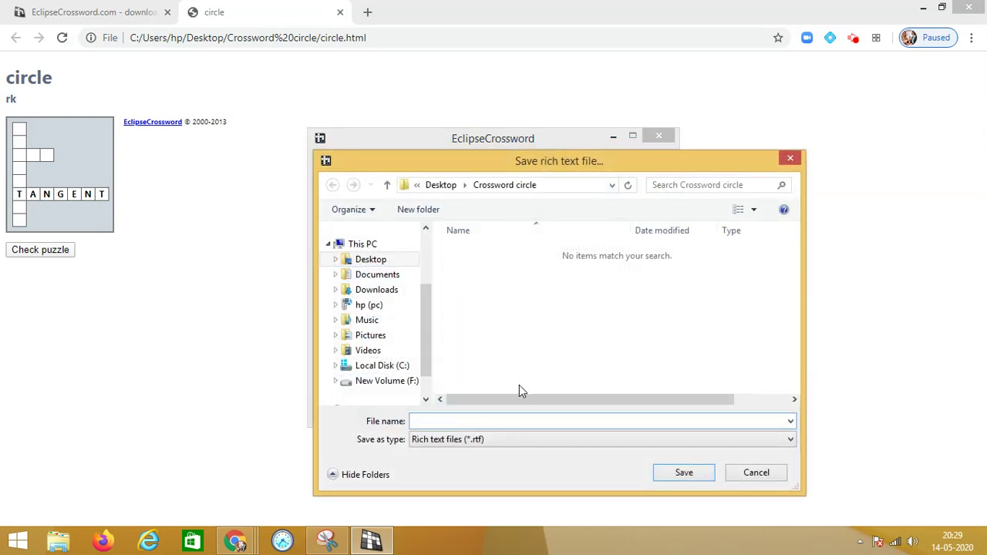
type("circle")
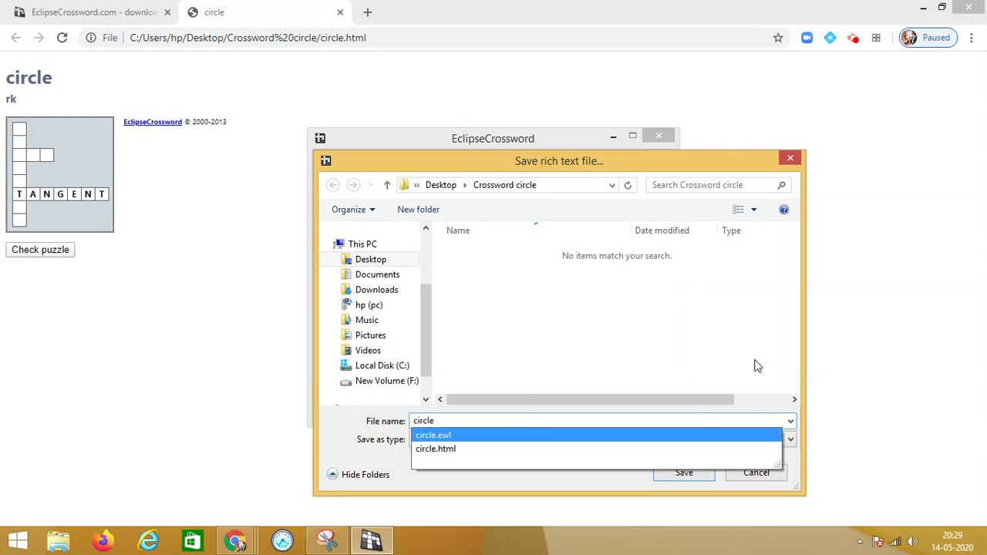
left_click(756, 364)
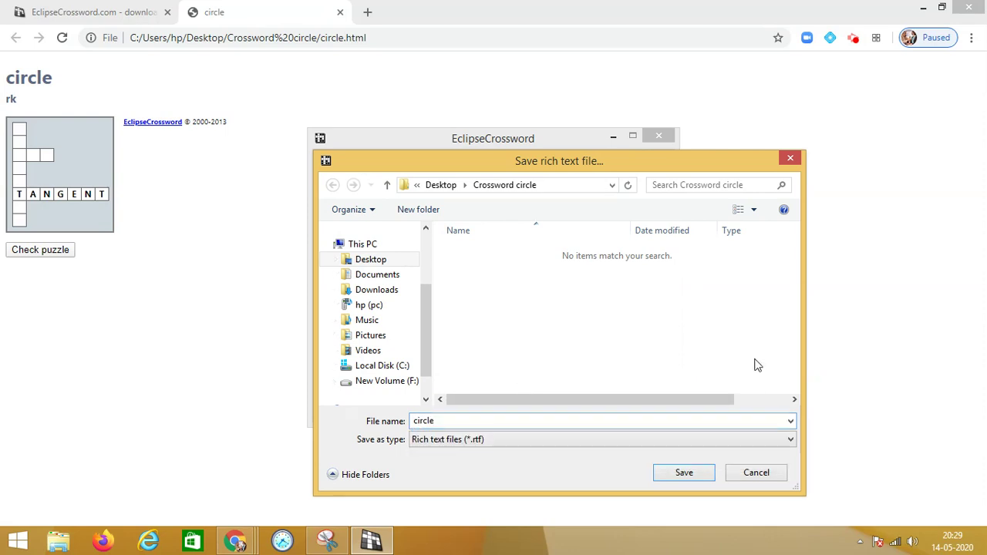
left_click(691, 473)
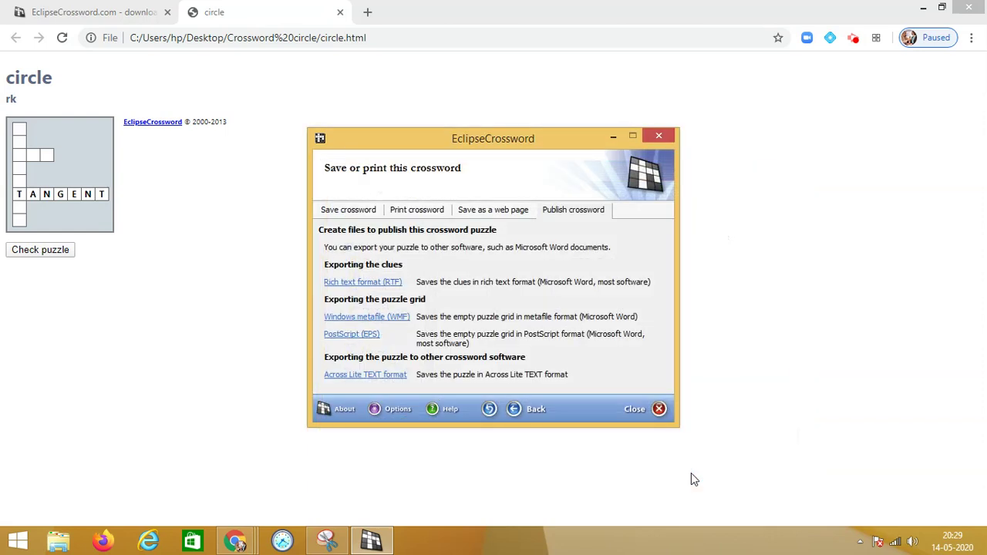
Step: Export the empty grid as a Windows metafile (WMF) named 'circle'
left_click(374, 317)
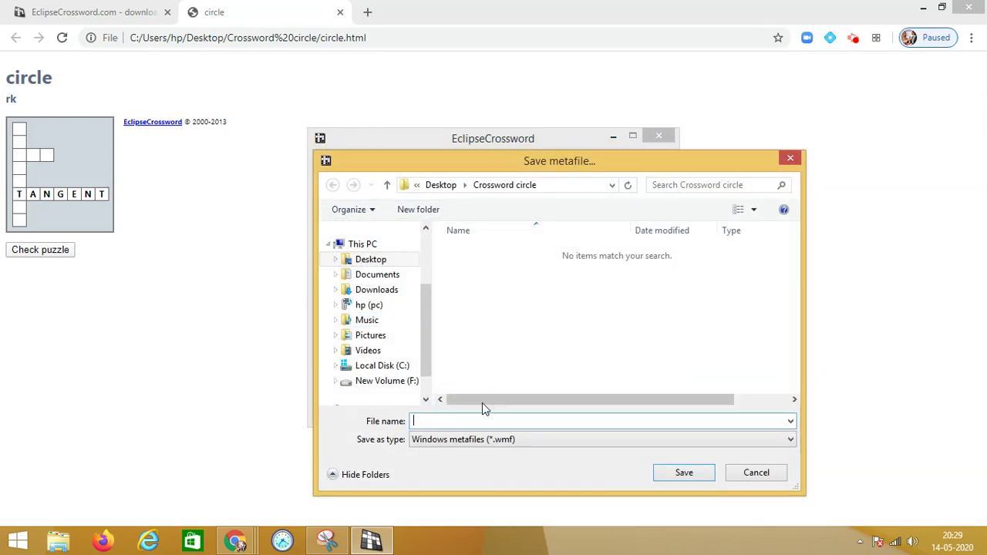
type("circle")
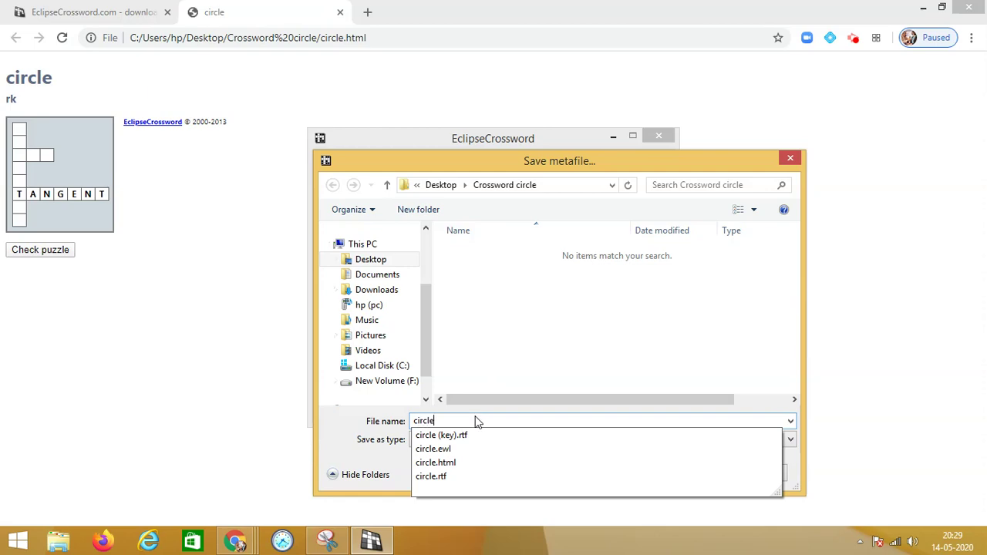
key("Return")
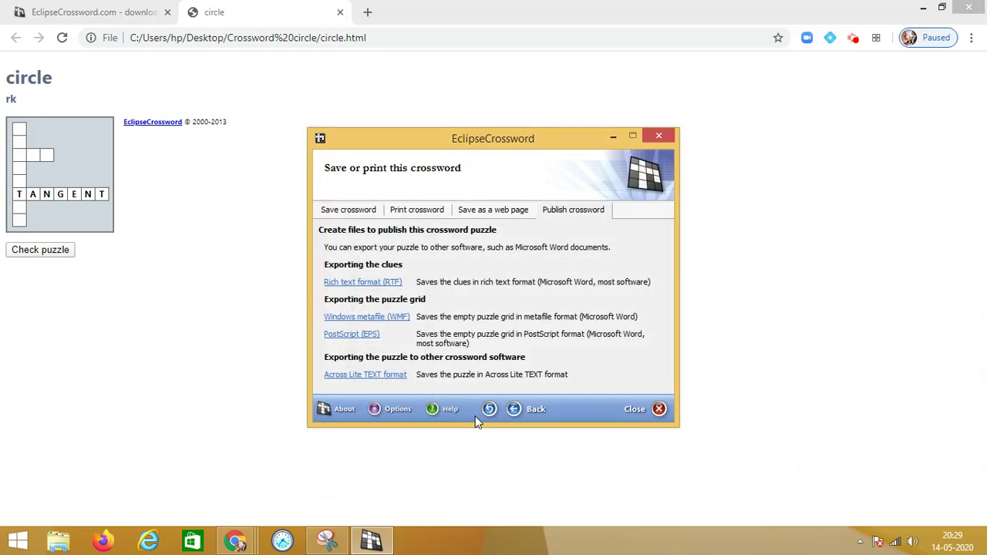
Step: Minimize the open windows and open the Crossword circle folder on the Desktop
left_click(923, 7)
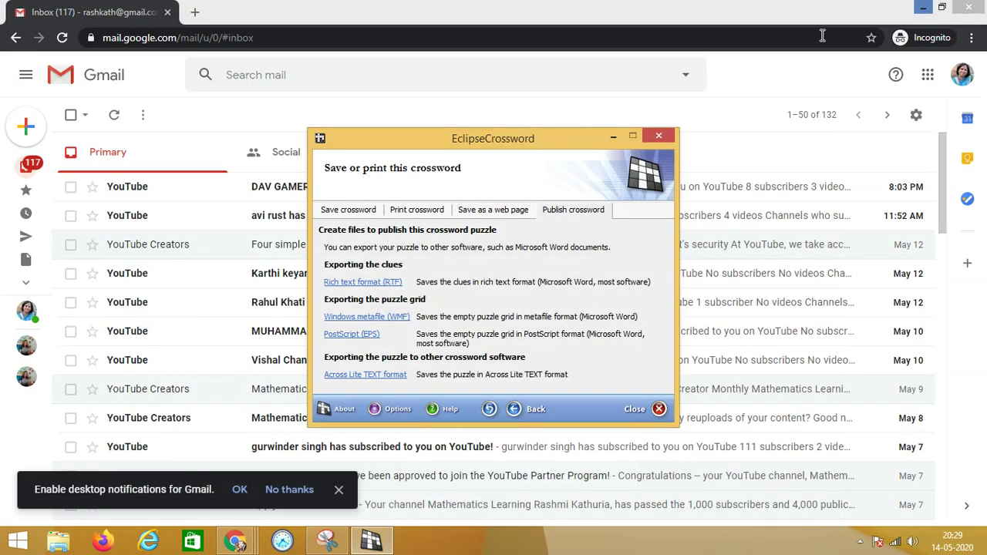
left_click(924, 8)
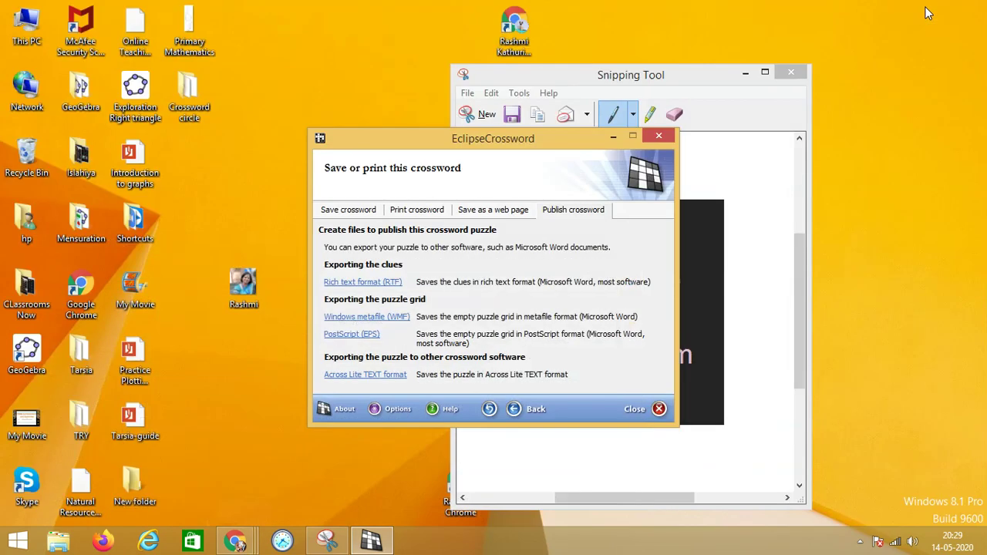
left_click(614, 139)
left_click(745, 72)
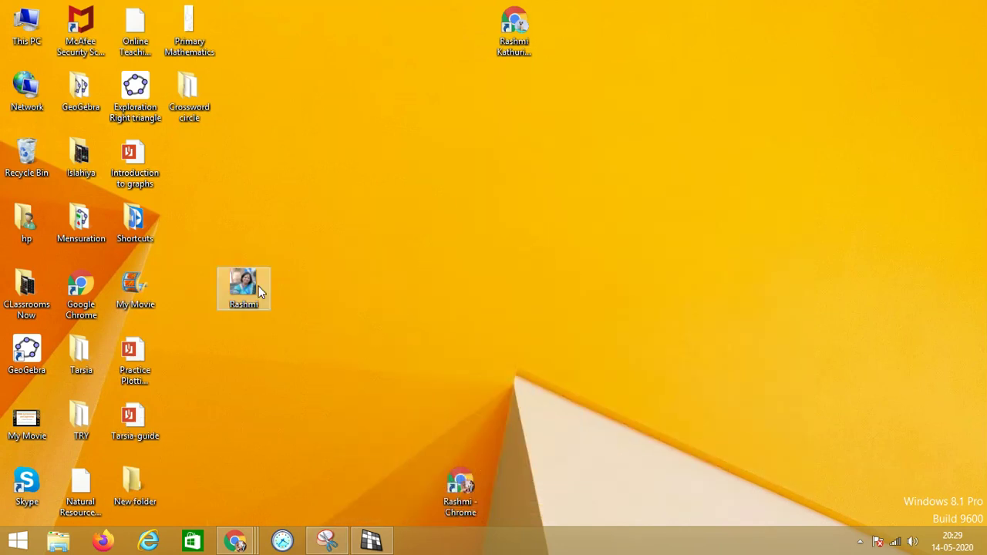
left_click(188, 96)
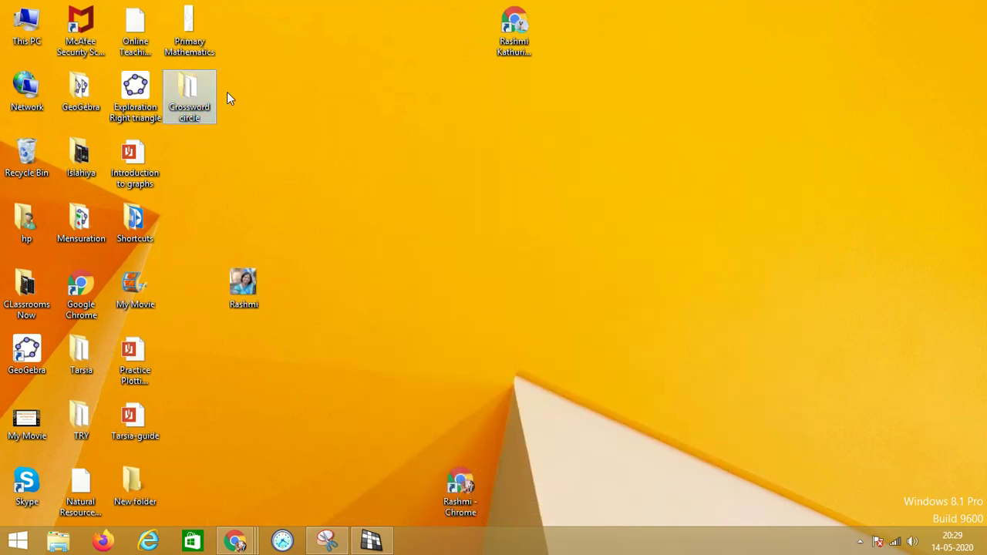
double_click(189, 97)
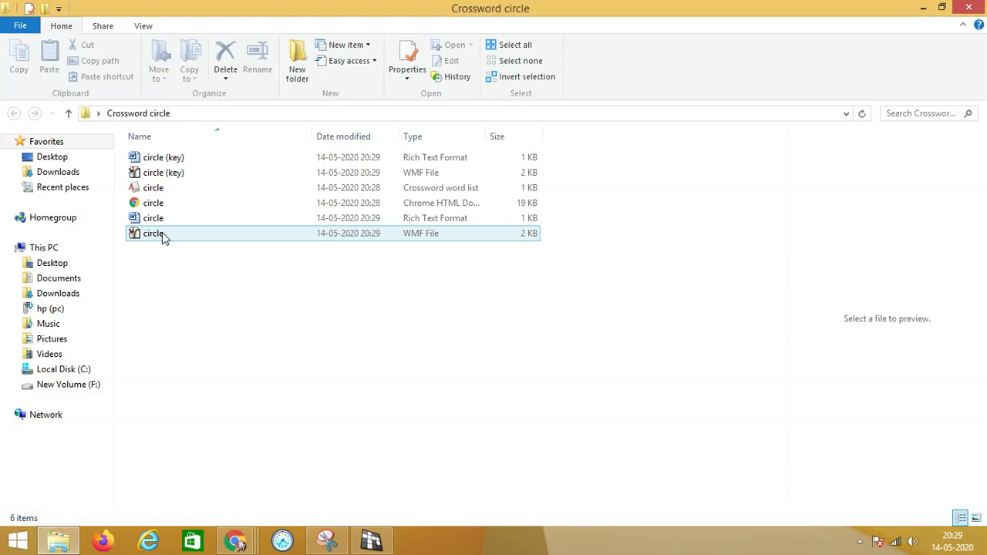
Step: Copy the circle WMF grid file
left_click(162, 235)
right_click(162, 235)
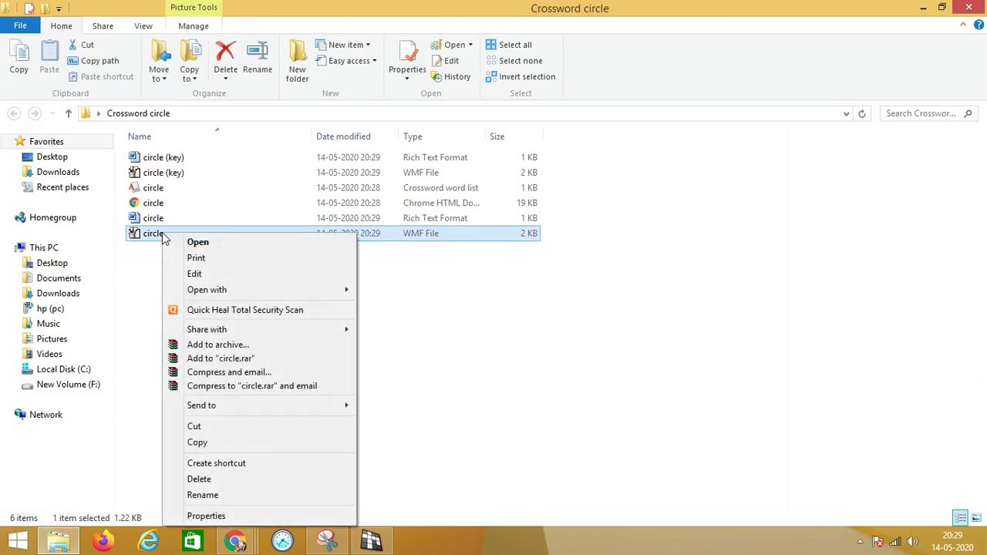
left_click(235, 444)
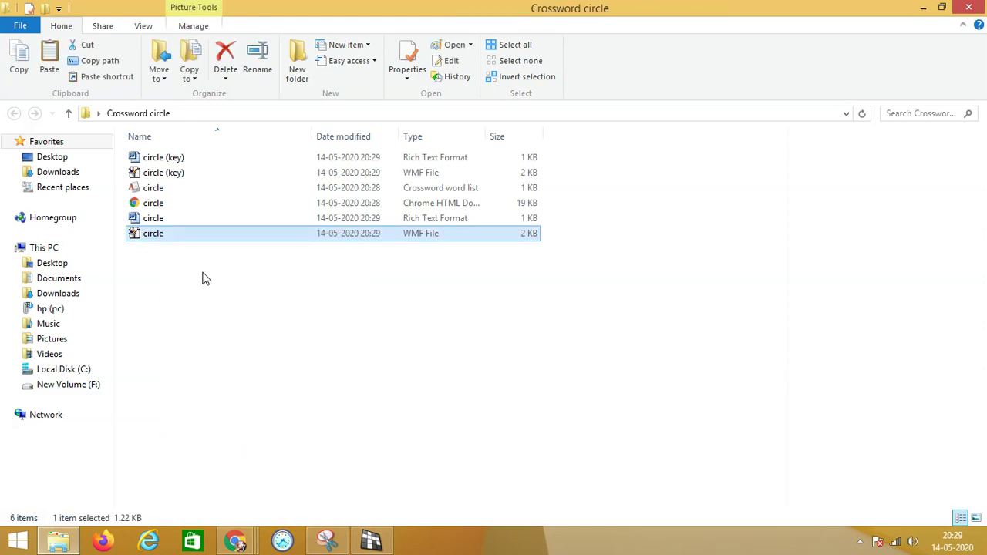
Step: Open circle.rtf in maximized Word and add blank lines above the Across heading
double_click(156, 221)
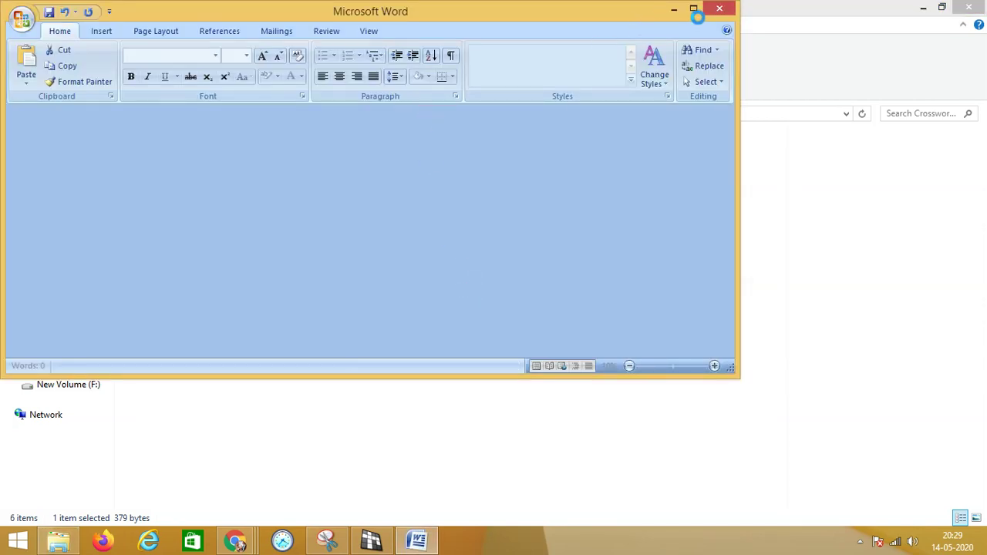
left_click(696, 9)
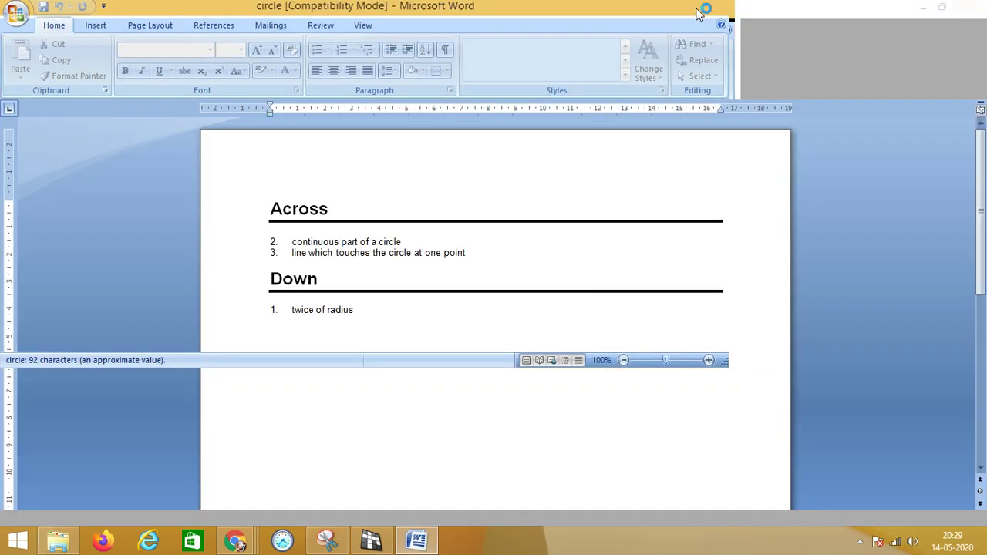
key("Return")
key("Return")
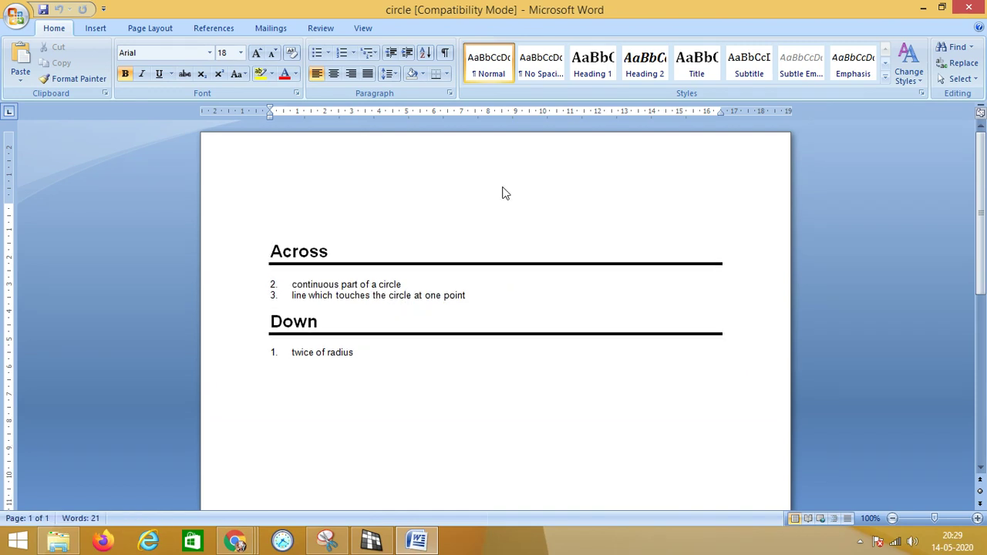
key("Return")
key("Return")
key("Return")
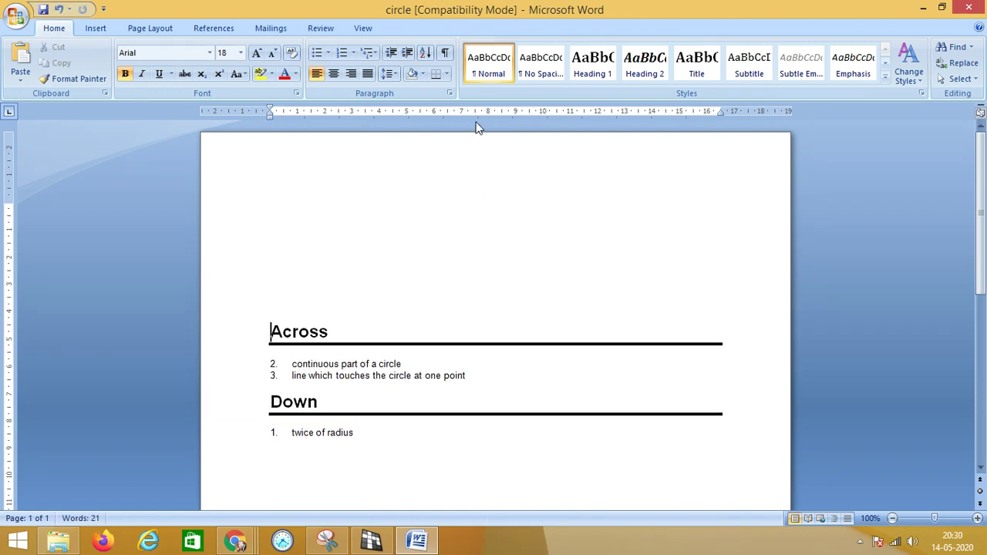
Step: Paste the crossword grid above the clues and enlarge it by its corner handle
left_click(377, 253)
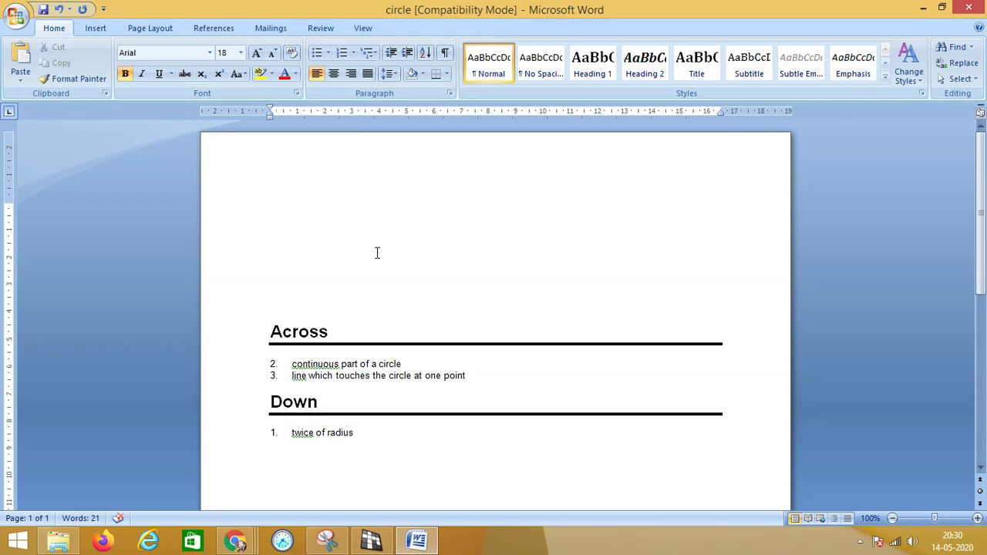
key("ctrl+v")
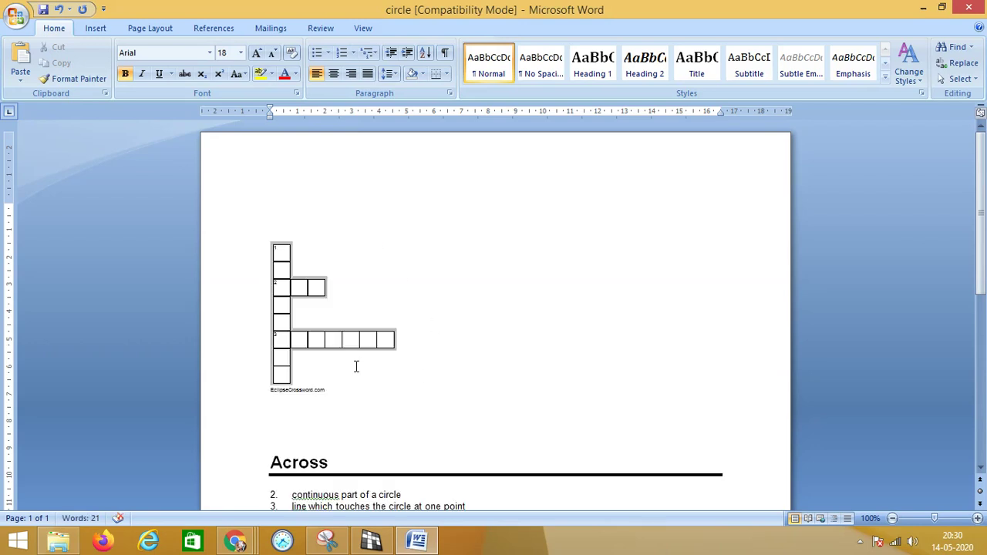
left_click(354, 349)
left_click_drag(393, 391, 458, 424)
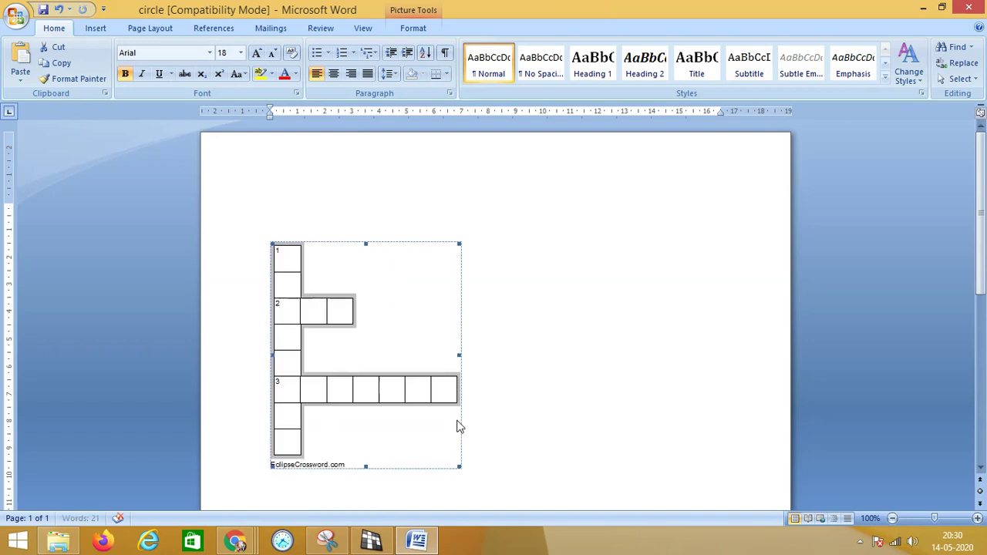
left_click(335, 219)
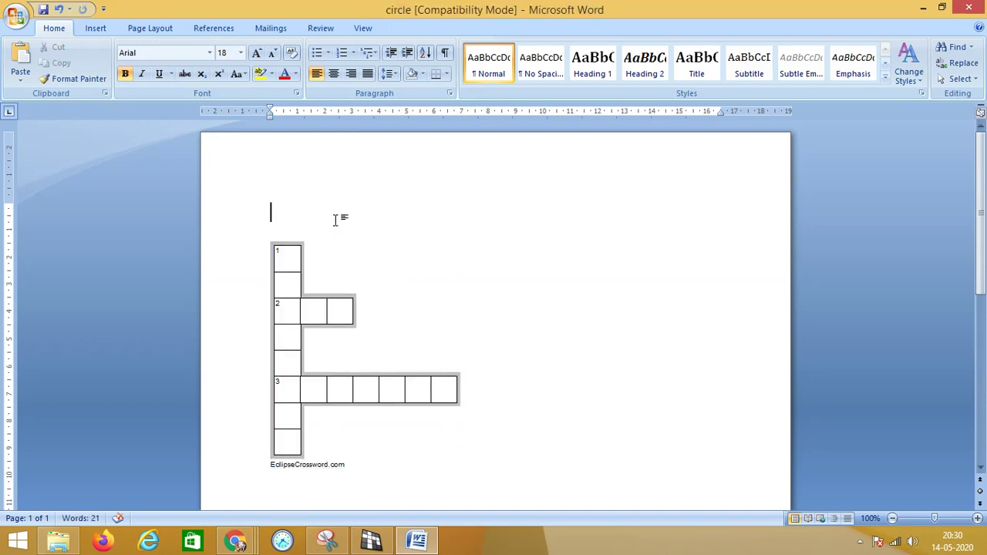
Step: Type 'Solve the crossword using the hints given below' on the top line, correcting the typo
type("Solve the c")
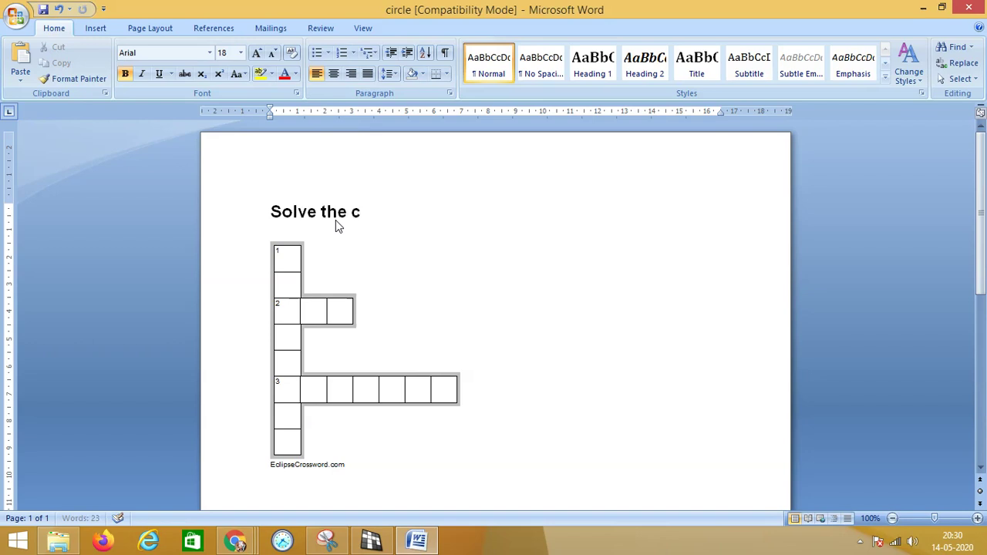
type("rossword using the hin")
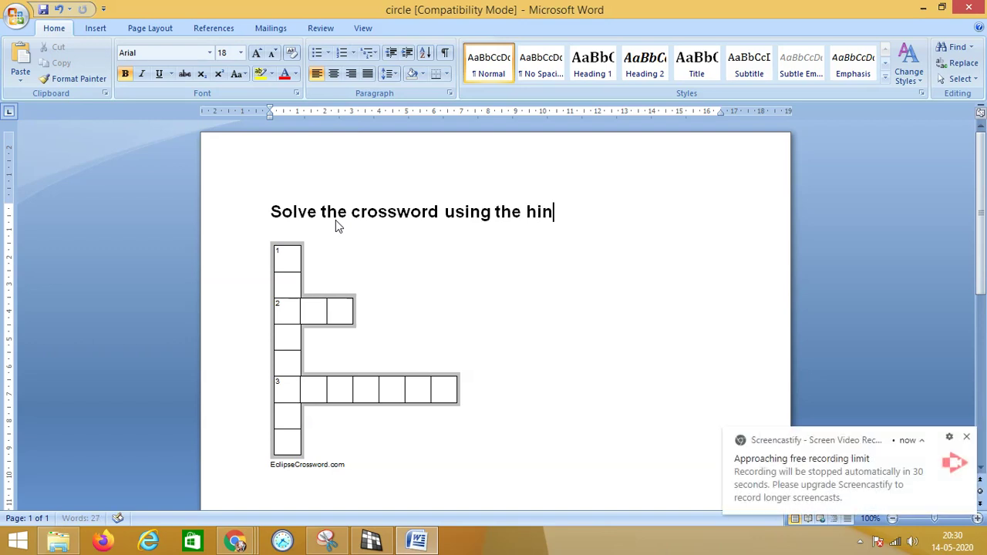
type("ts given")
type(" below.")
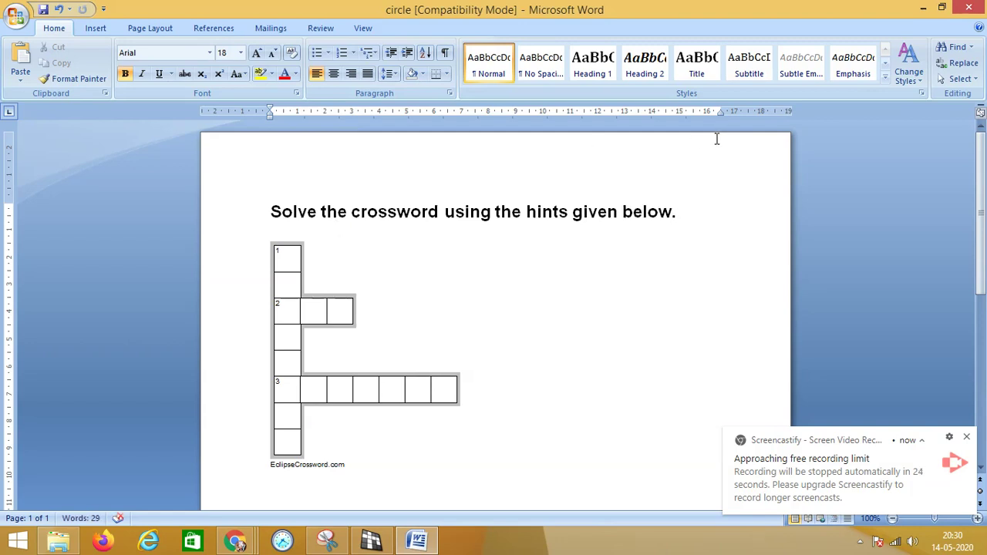
mouse_move(980, 190)
left_mouse_down()
mouse_move(984, 317)
mouse_move(981, 155)
left_mouse_up()
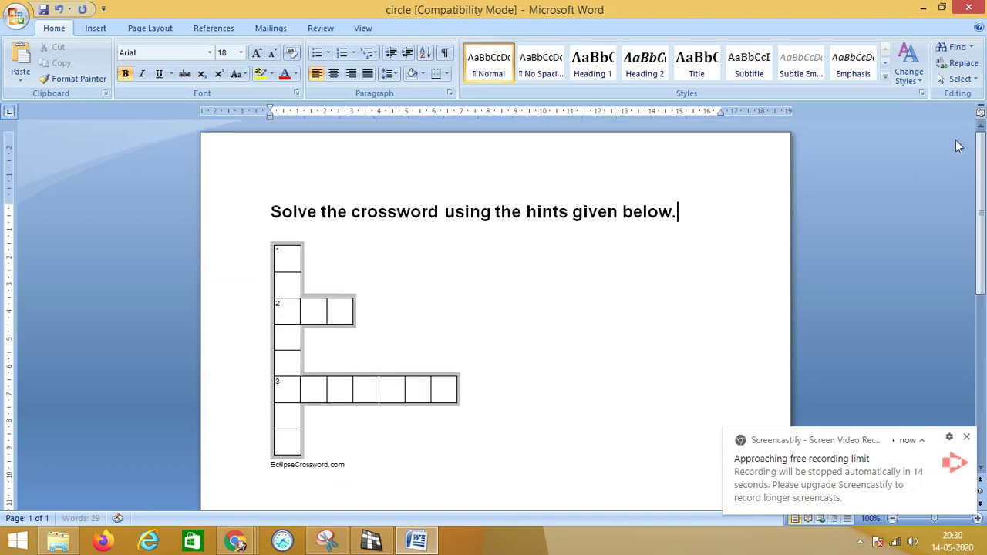